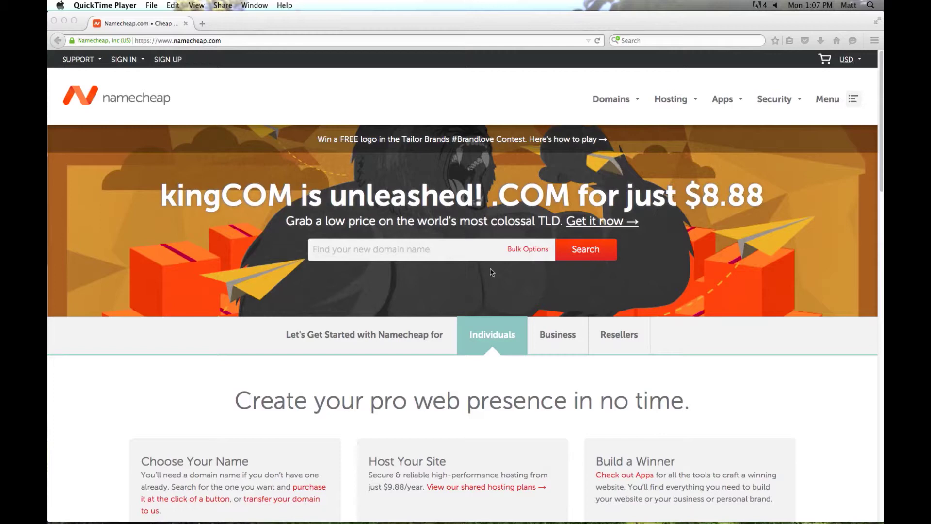
# Search Namecheap for dresscode.com, which turns out to be unavailable.
pyautogui.click(363, 251)
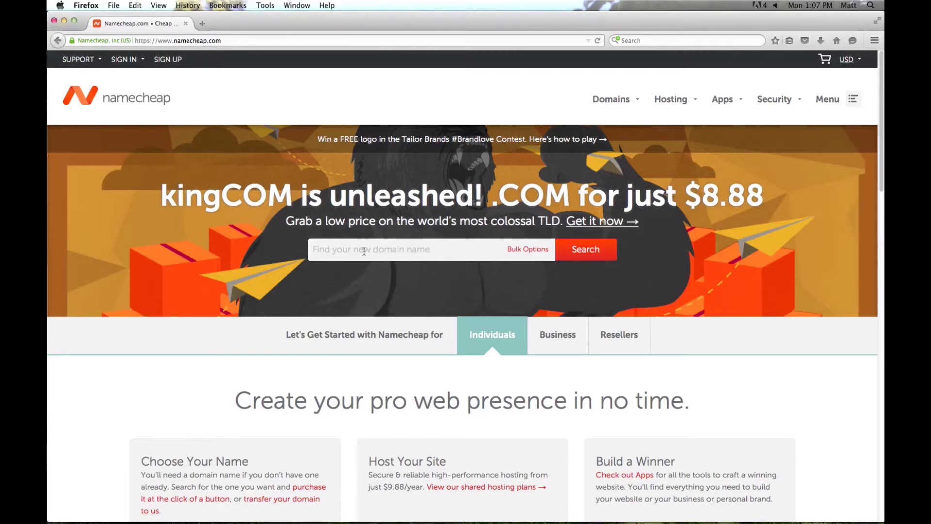
pyautogui.click(363, 251)
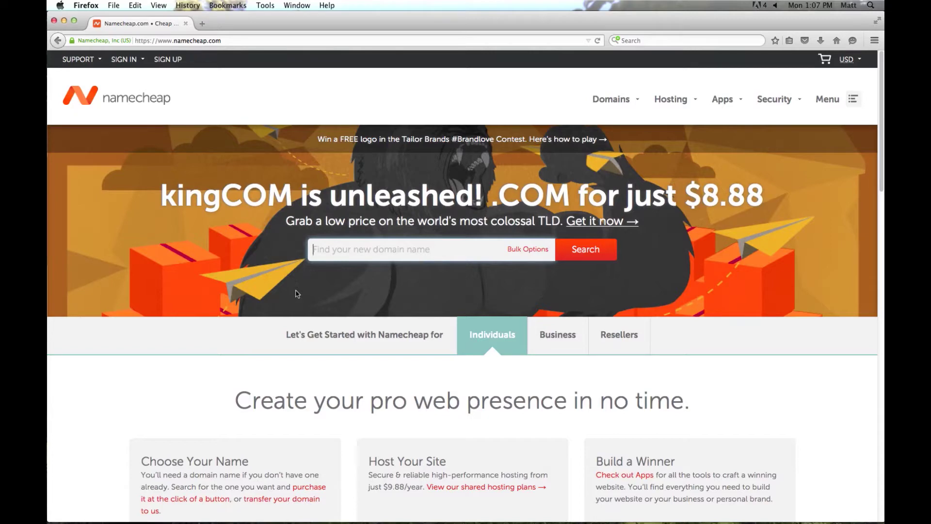
pyautogui.write('dresscod')
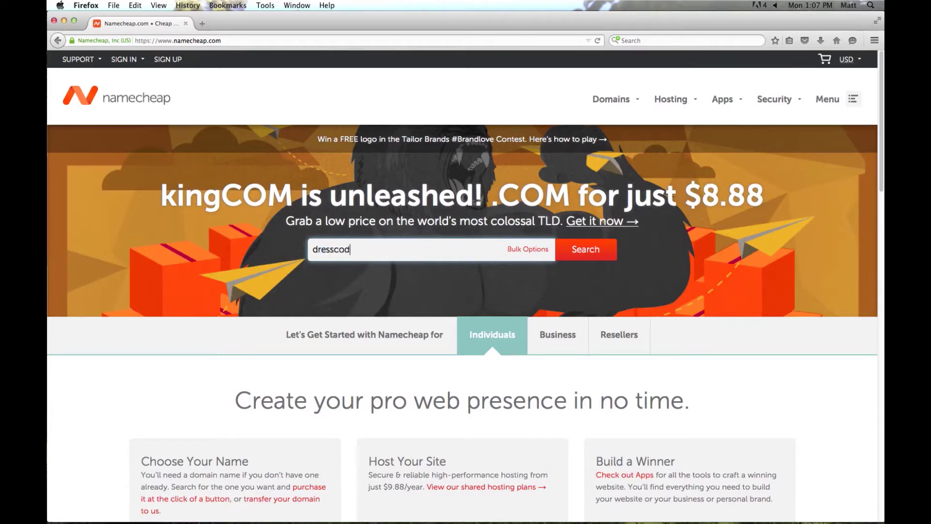
pyautogui.write('e.com')
pyautogui.press('Return')
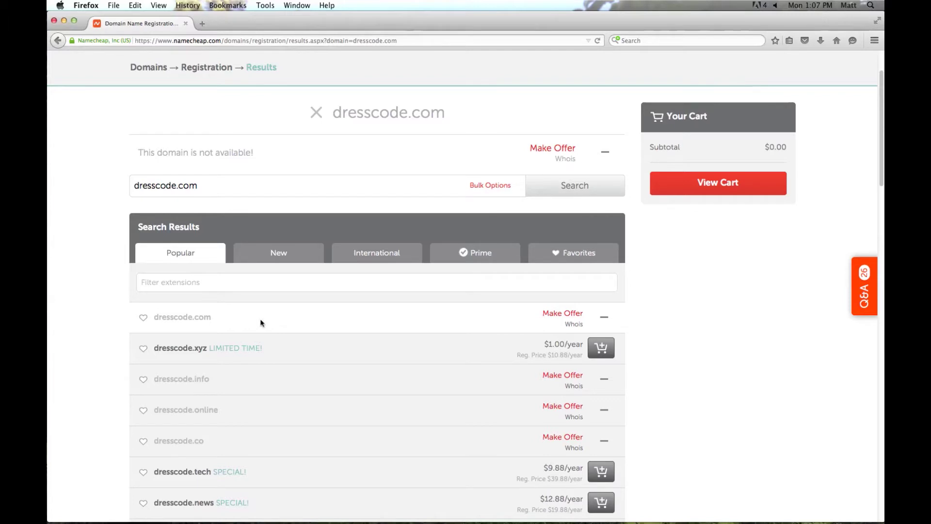
# Change the search query to sfdresscode.com by adding 'sf' before dresscode.com.
pyautogui.scroll(-3, 277, 333)
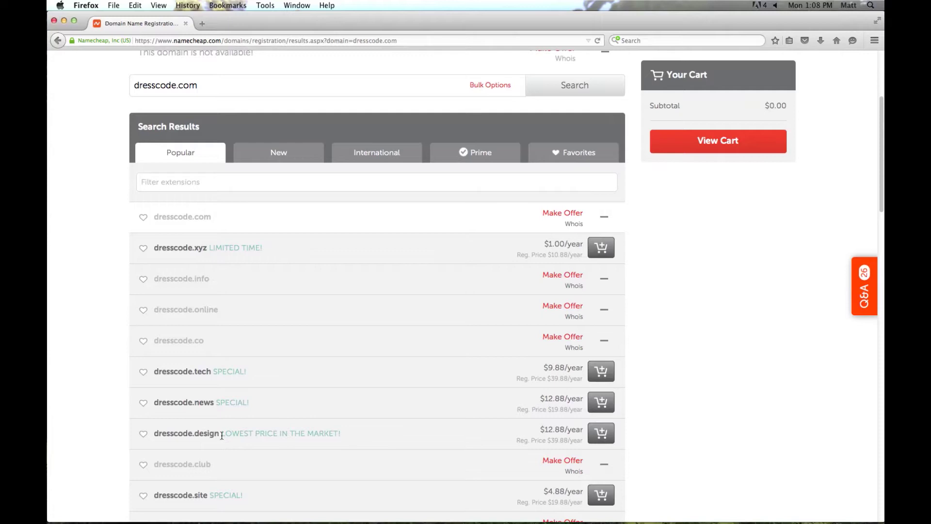
pyautogui.scroll(5, 221, 427)
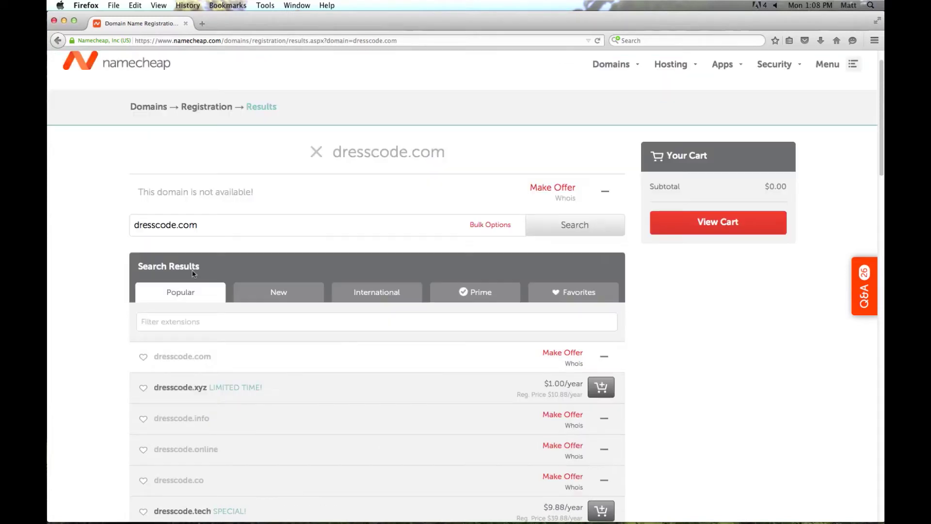
pyautogui.click(140, 230)
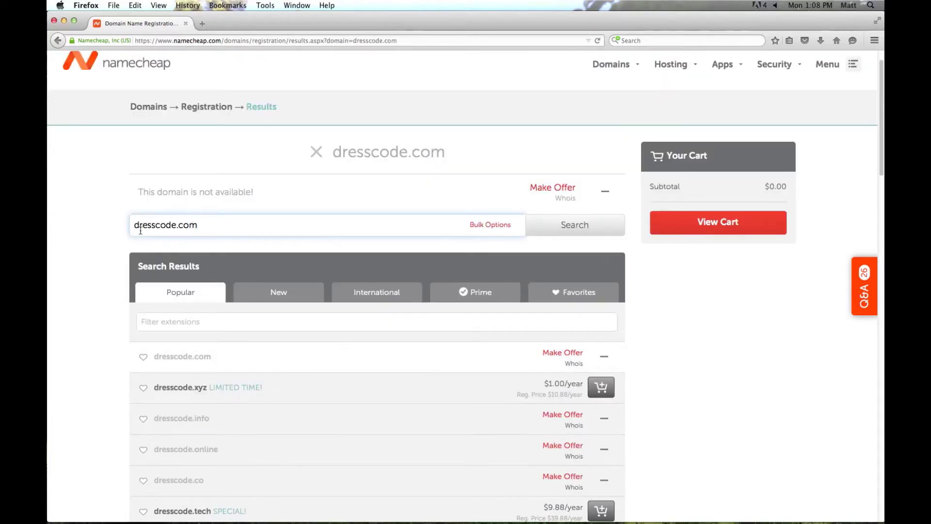
pyautogui.write('sf')
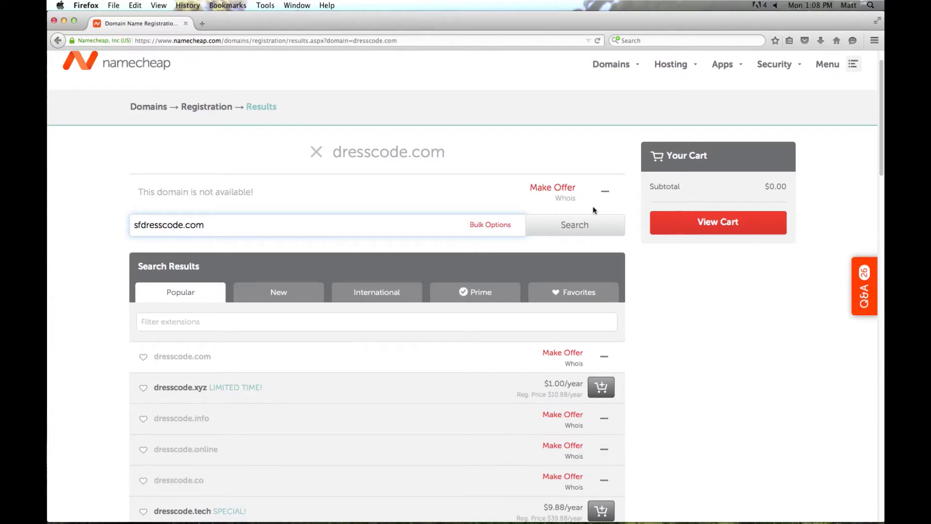
# Search sfdresscode.com and add it to the cart at $8.88/year.
pyautogui.click(566, 224)
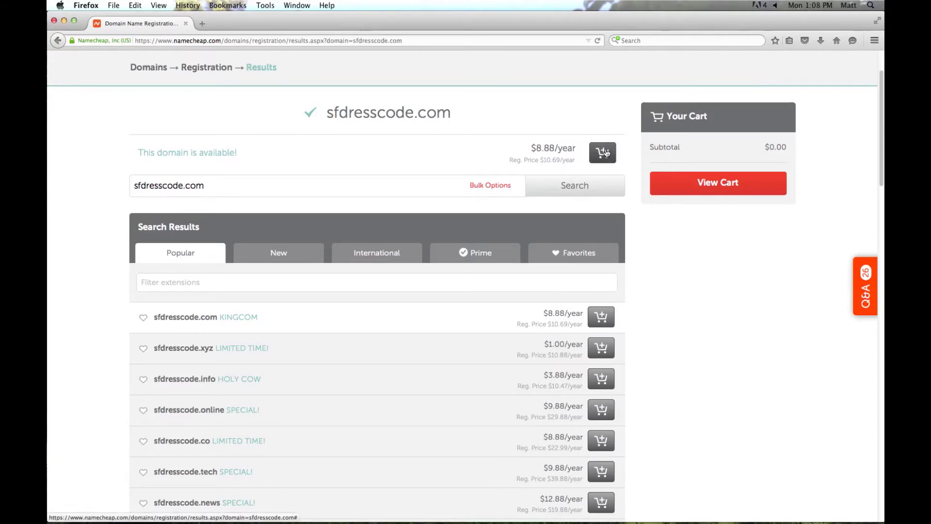
pyautogui.click(603, 153)
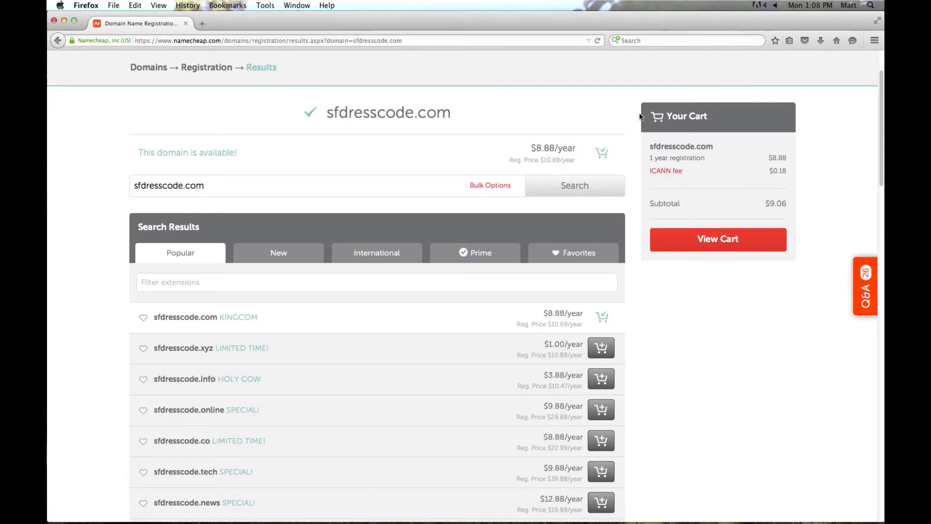
# Review the cart: sfdresscode.com for 1 year, $0.18 ICANN fee, free WhoisGuard.
pyautogui.click(721, 242)
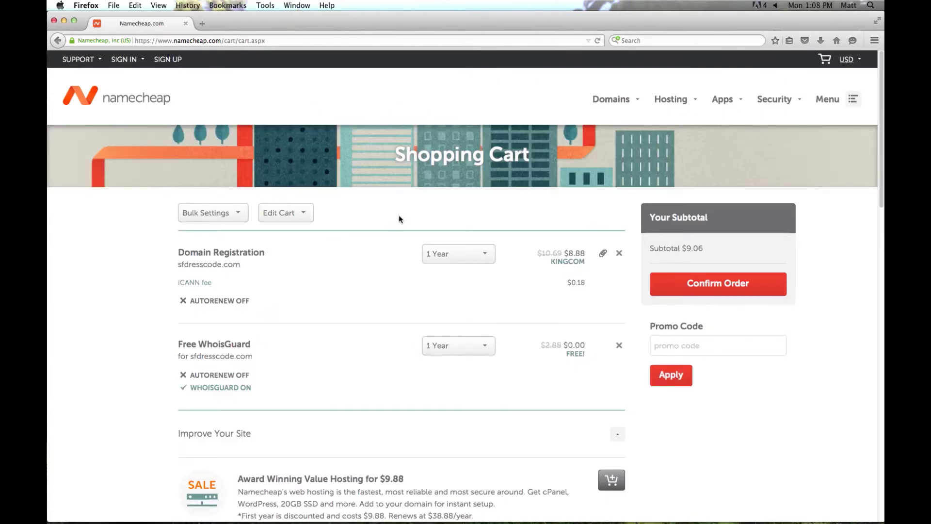
pyautogui.scroll(-2, 395, 213)
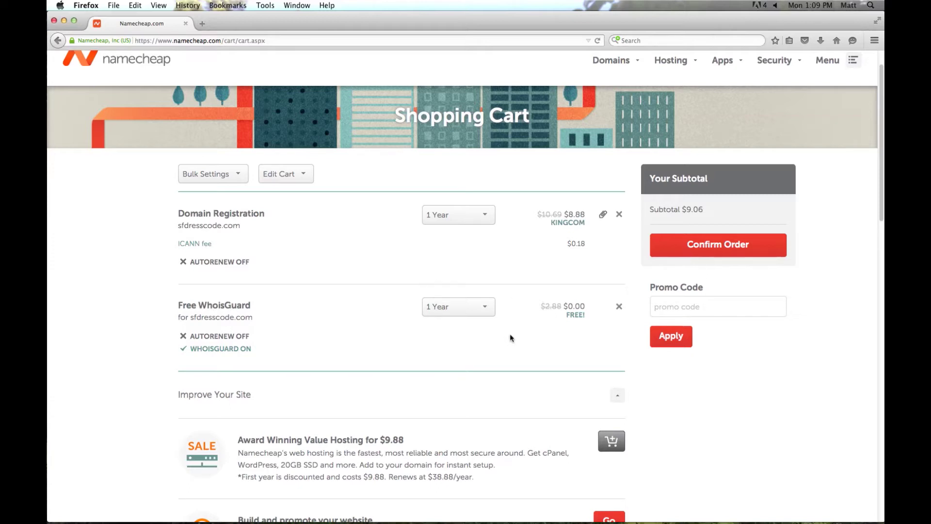
# Proceed to checkout and enter a new account username and password, confirmed twice.
pyautogui.click(735, 246)
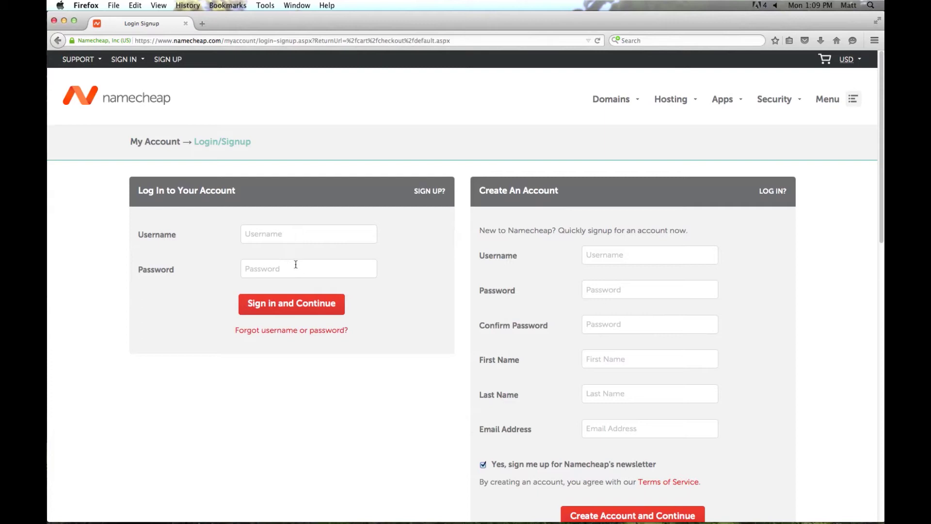
pyautogui.click(631, 255)
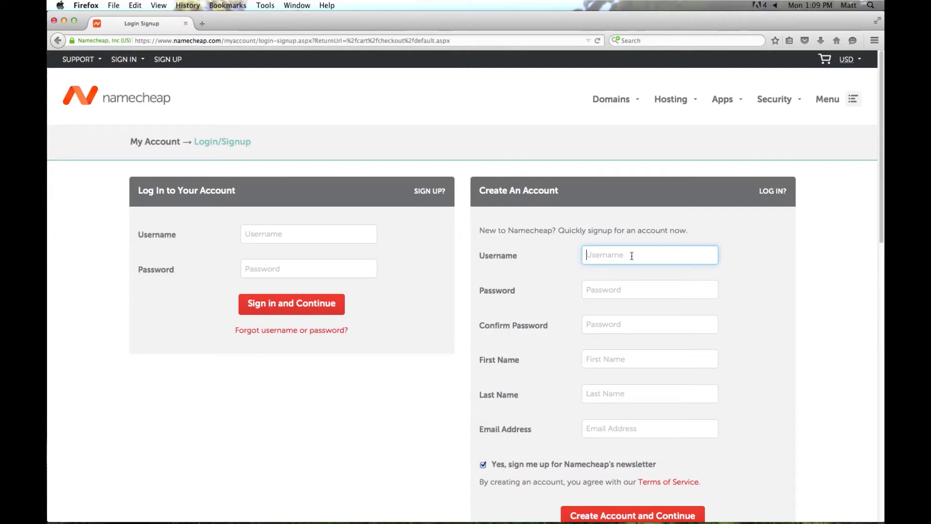
pyautogui.write('ibcam')
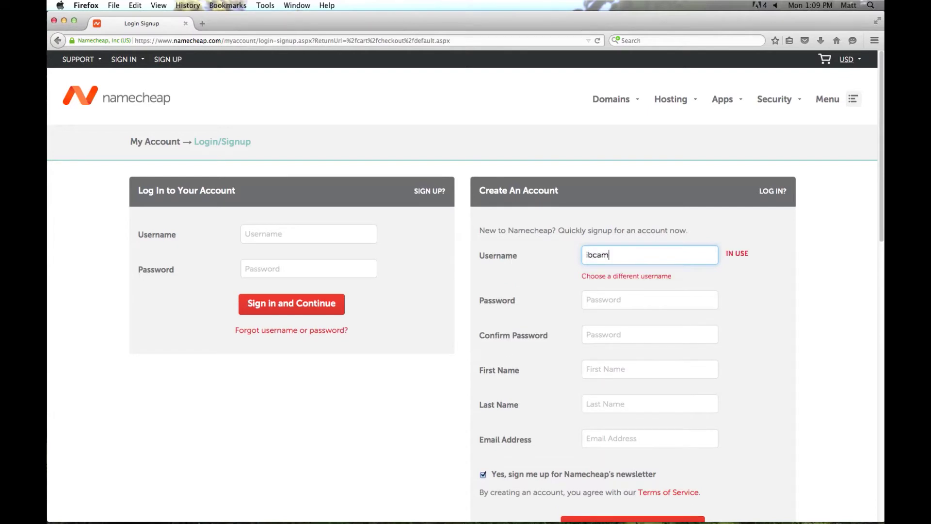
pyautogui.write('p')
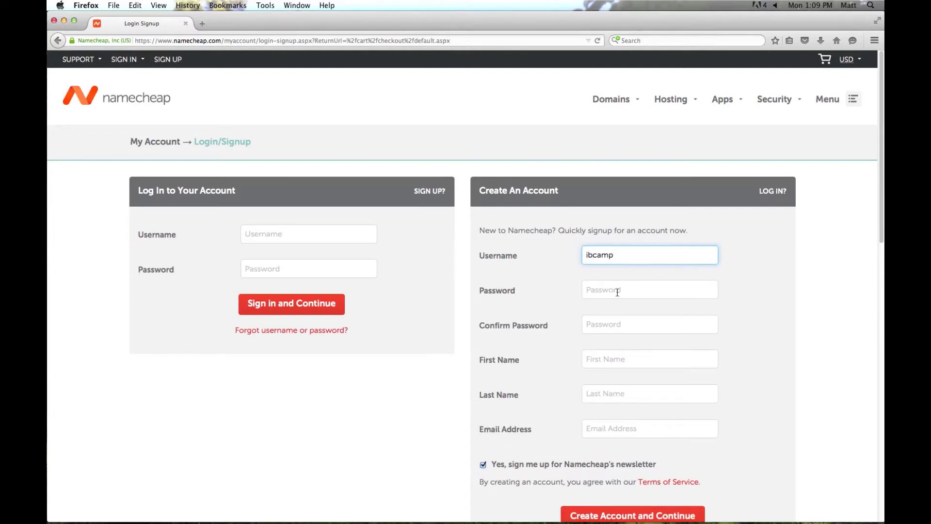
pyautogui.click(617, 291)
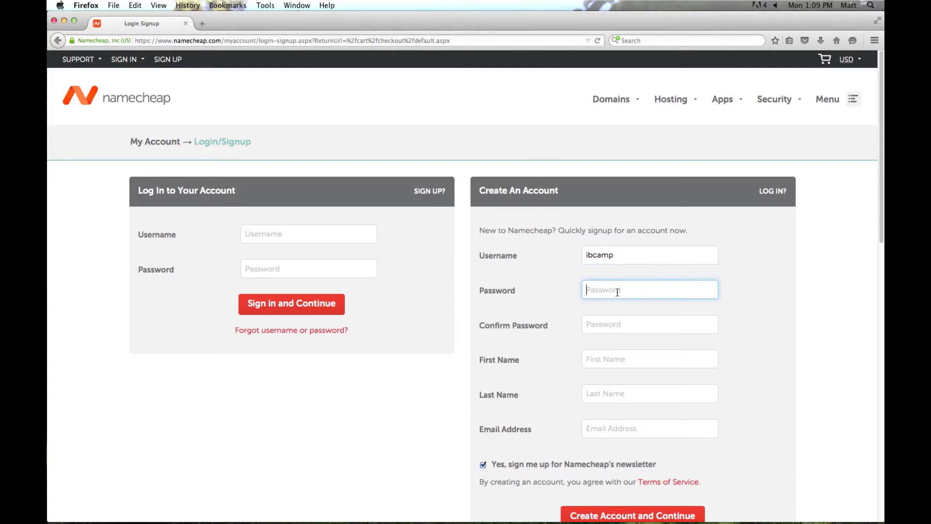
pyautogui.write('•••••••••')
pyautogui.press('Tab')
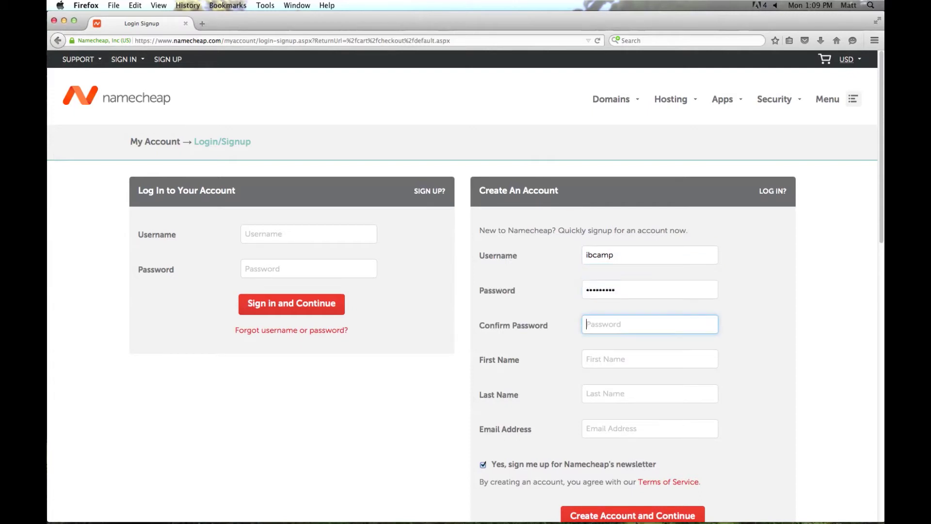
pyautogui.write('•••••••••')
# Fill in the first name, last name and e-mail, and untick the newsletter opt-in.
pyautogui.click(641, 354)
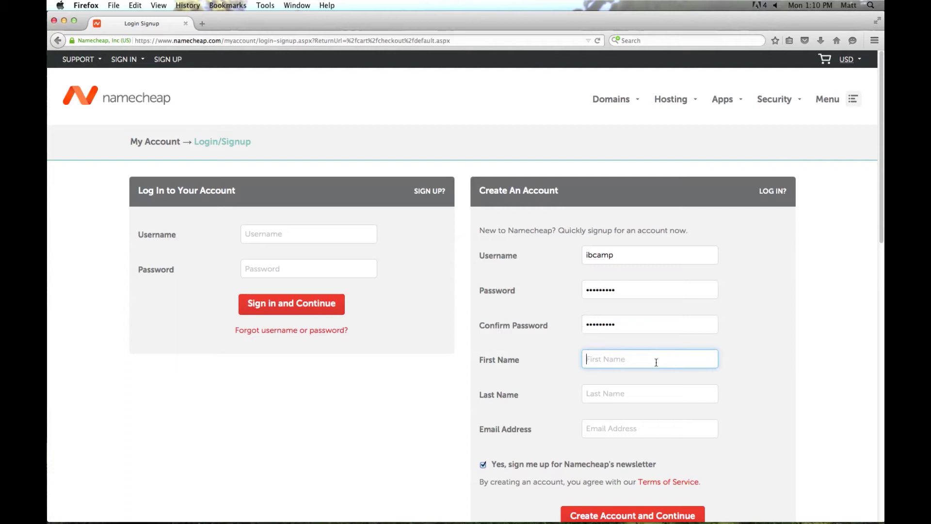
pyautogui.press('Tab')
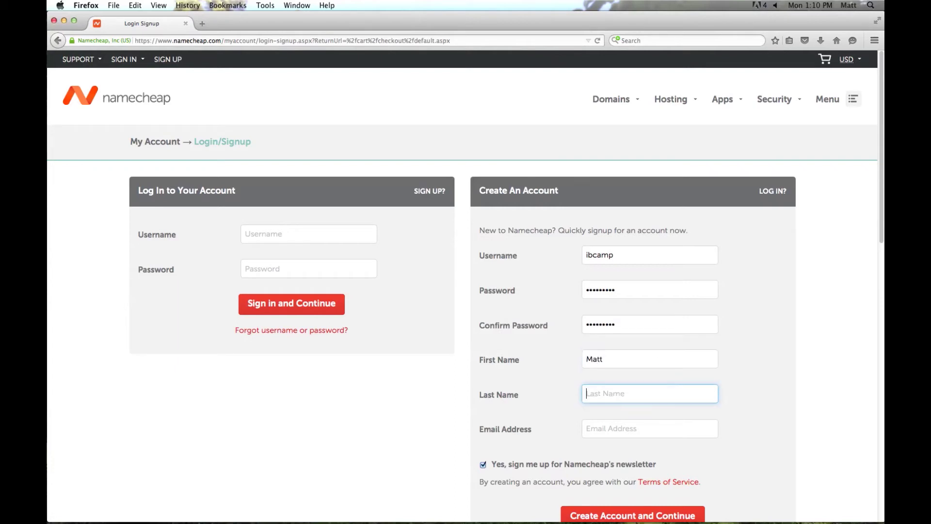
pyautogui.press('Tab')
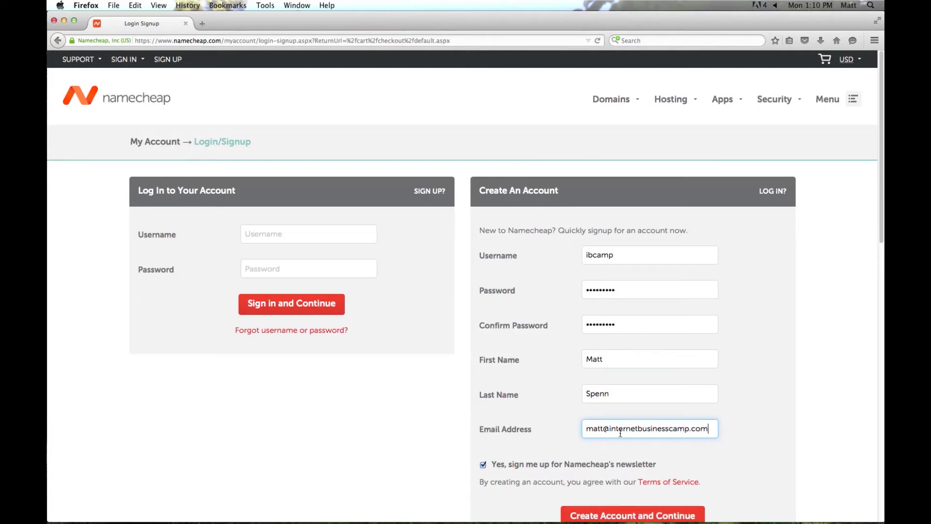
pyautogui.scroll(-3, 533, 398)
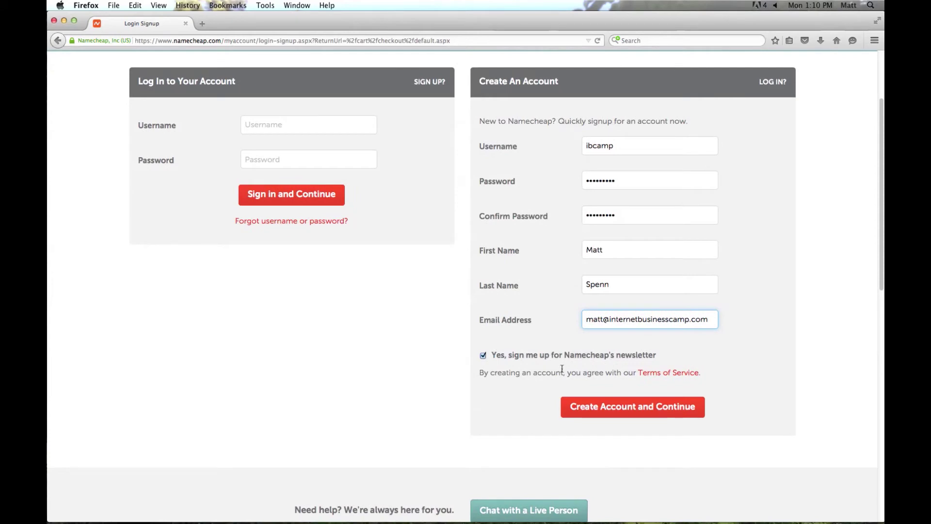
pyautogui.click(484, 356)
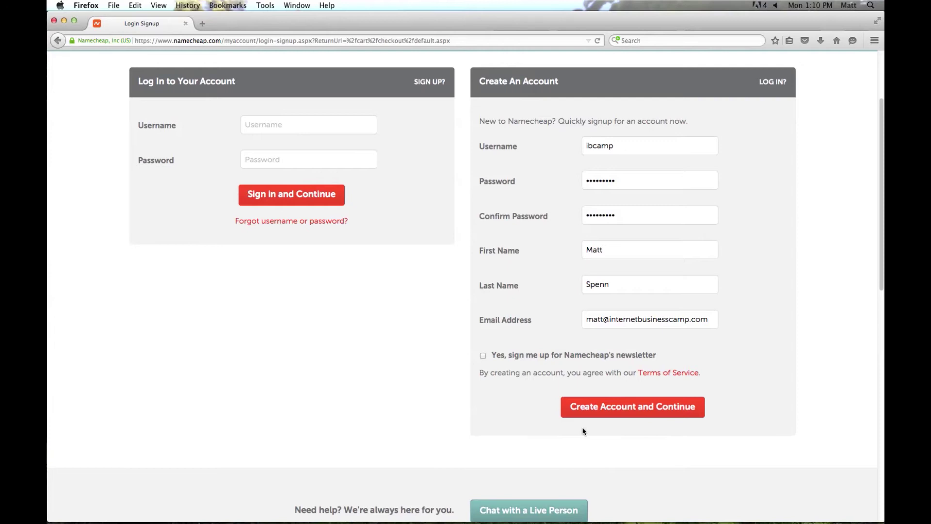
# Create the account and submit the account contact information to reach Whois setup.
pyautogui.click(625, 408)
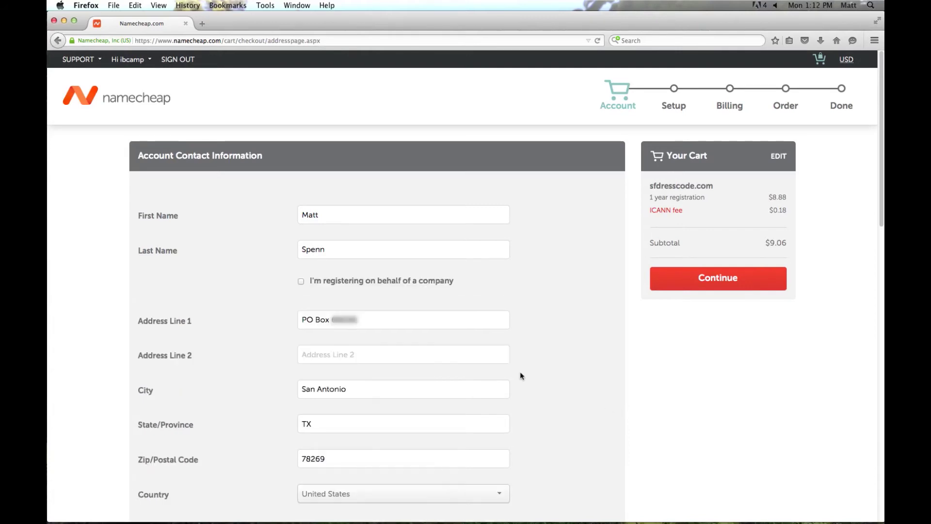
pyautogui.scroll(-2, 520, 371)
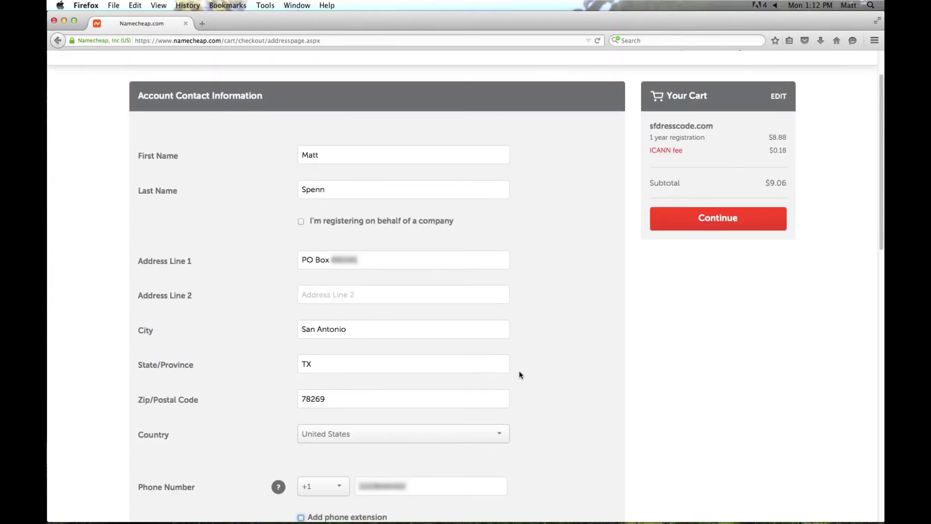
pyautogui.scroll(-1, 519, 374)
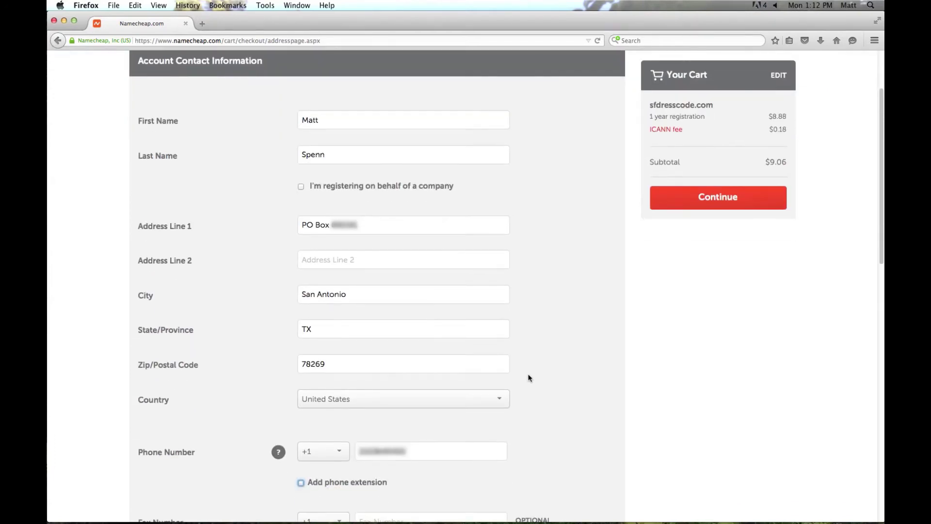
pyautogui.click(722, 204)
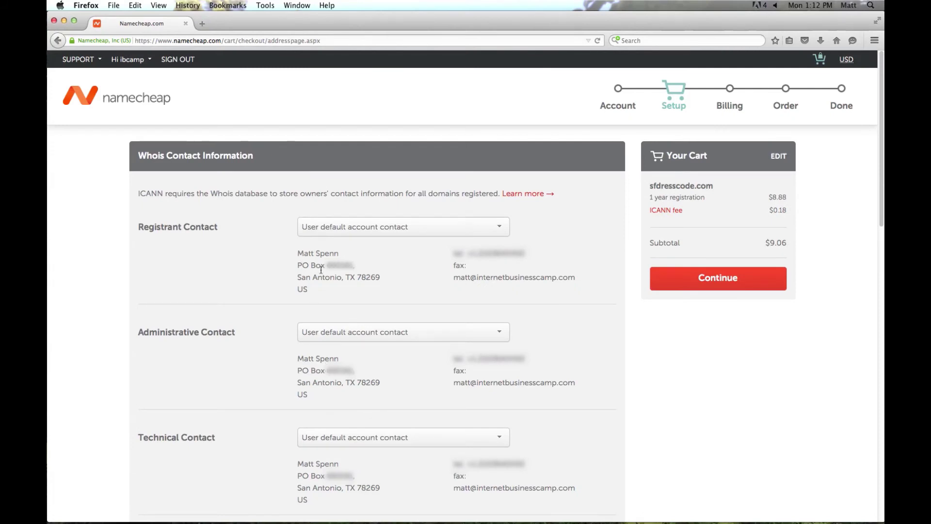
# Keep default Whois contacts, enter a new card and billing address, and continue to review.
pyautogui.click(720, 279)
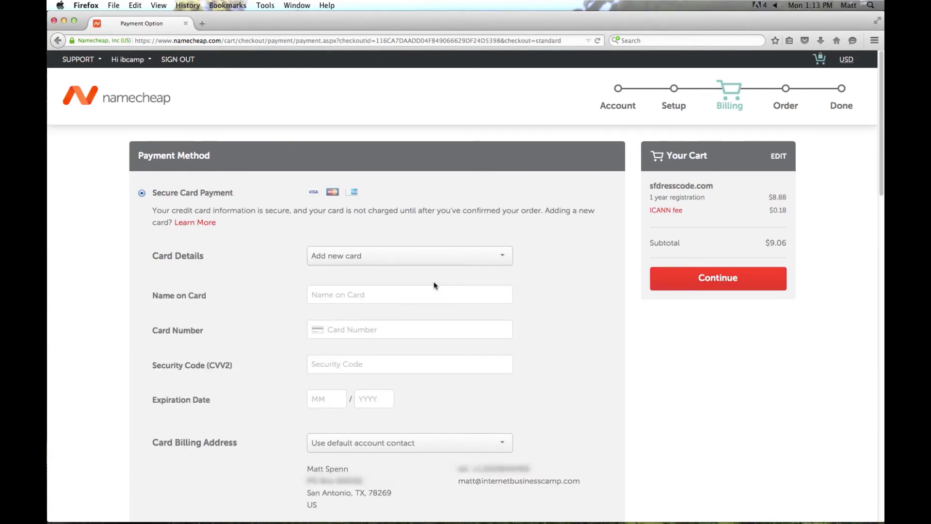
pyautogui.click(438, 262)
pyautogui.click(438, 262)
pyautogui.click(422, 295)
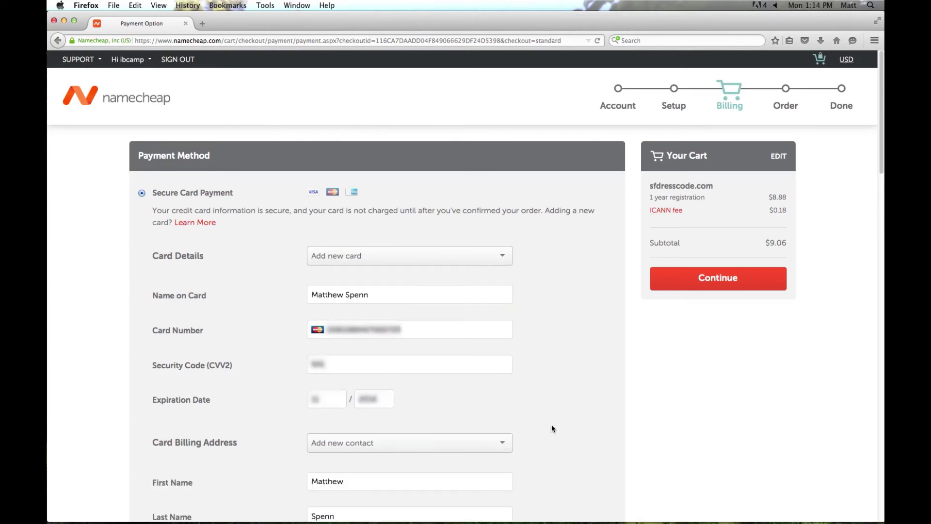
pyautogui.scroll(-10, 551, 425)
pyautogui.scroll(-4, 552, 428)
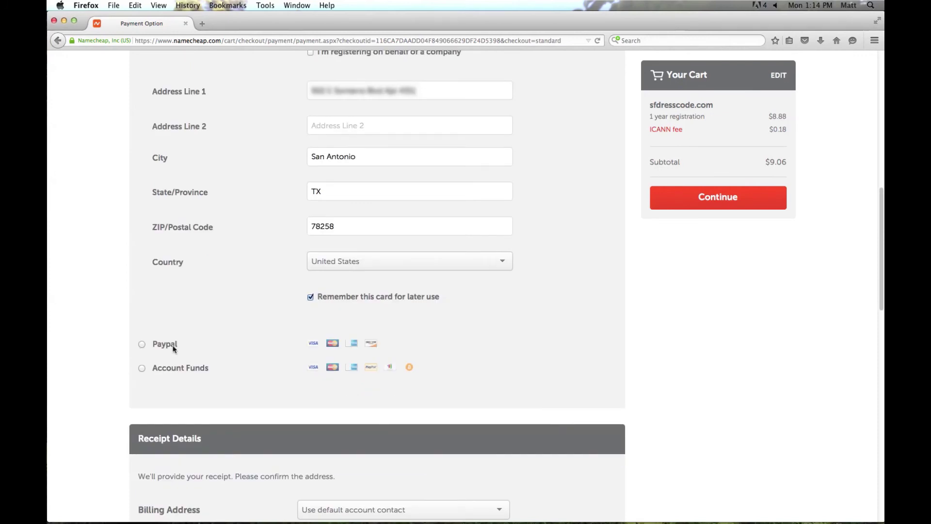
pyautogui.click(724, 197)
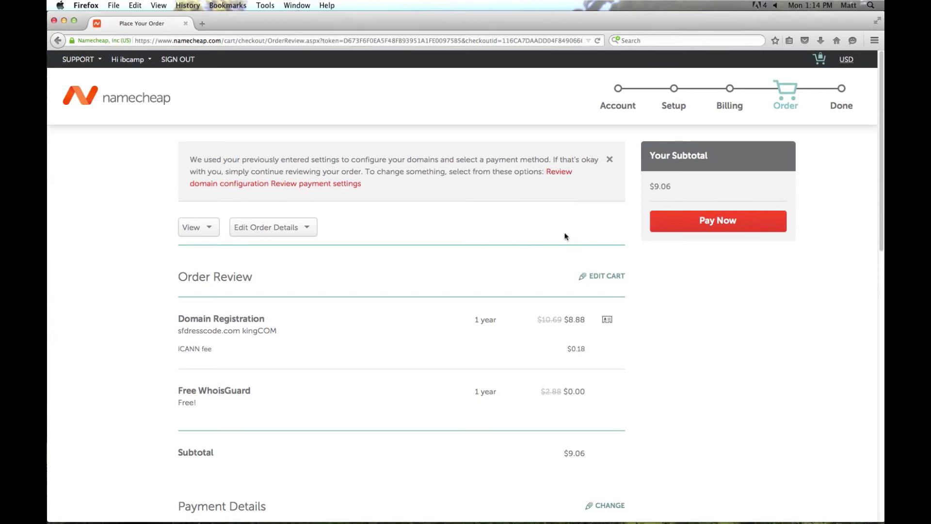
# Pay the $9.06 order for sfdresscode.com with autorenewal left off.
pyautogui.scroll(-5, 565, 236)
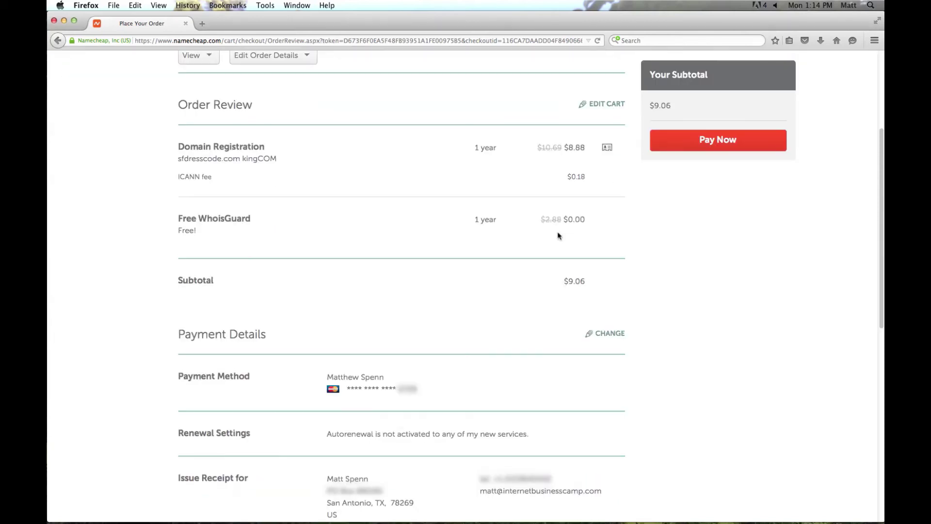
pyautogui.scroll(-2, 557, 237)
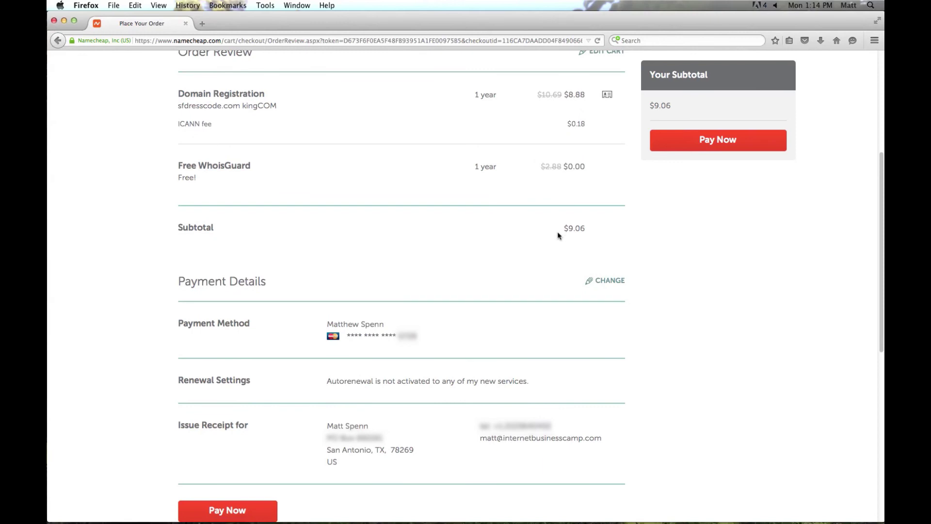
pyautogui.click(722, 144)
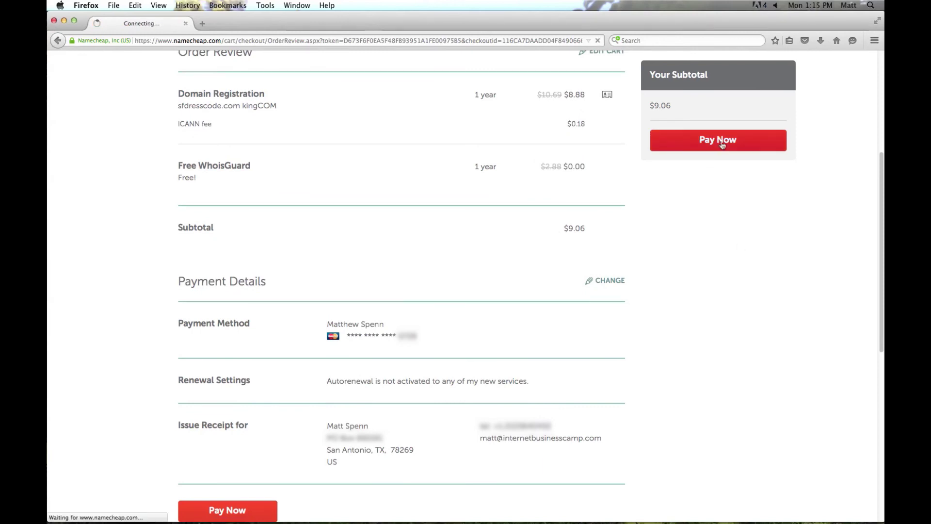